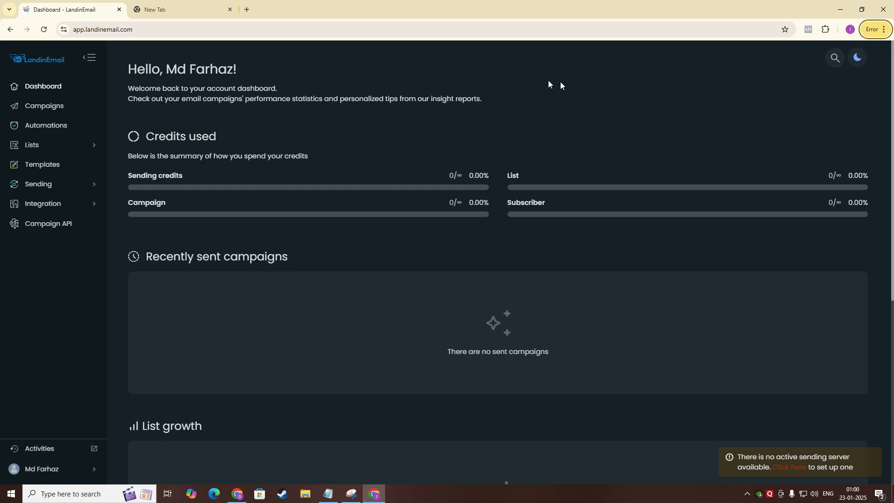
# Start adding a new sending domain from the Sending domains page and focus its domain name field.
pyautogui.scroll(-2, 270, 108)
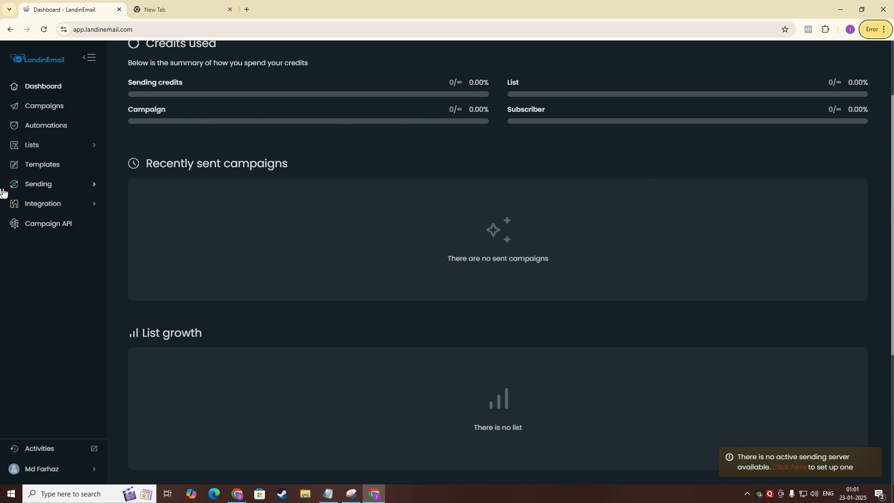
pyautogui.click(33, 186)
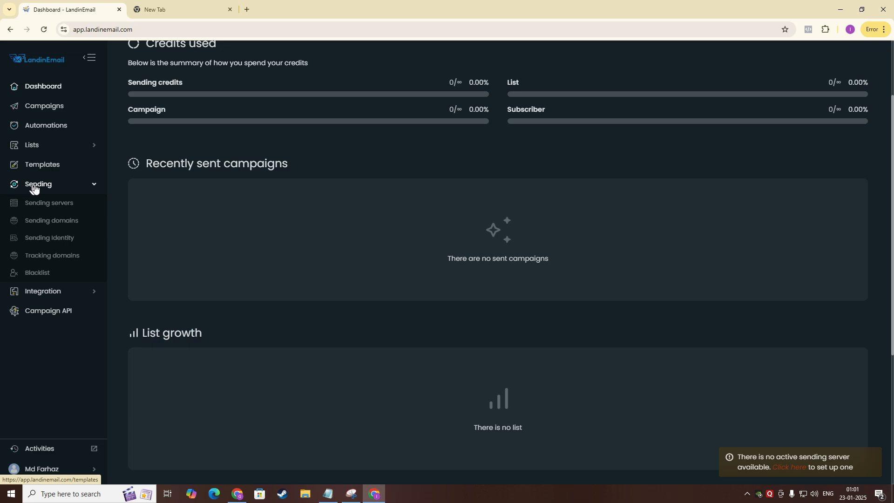
pyautogui.click(64, 225)
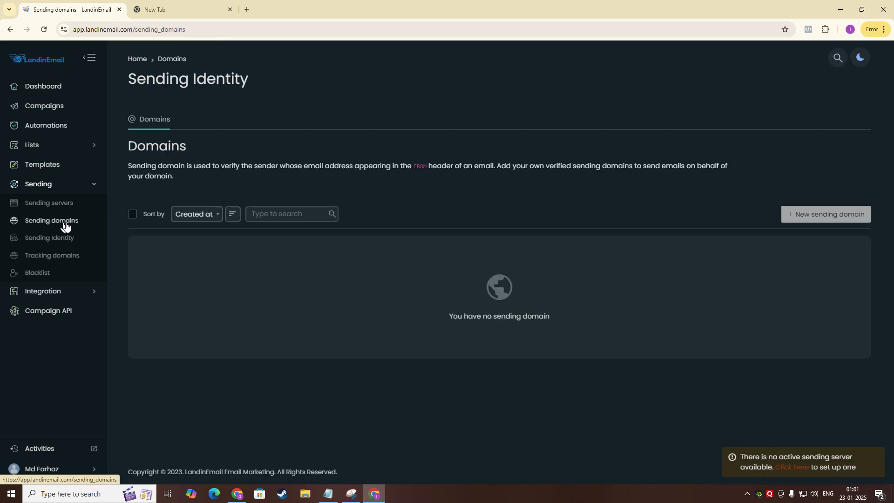
pyautogui.click(810, 220)
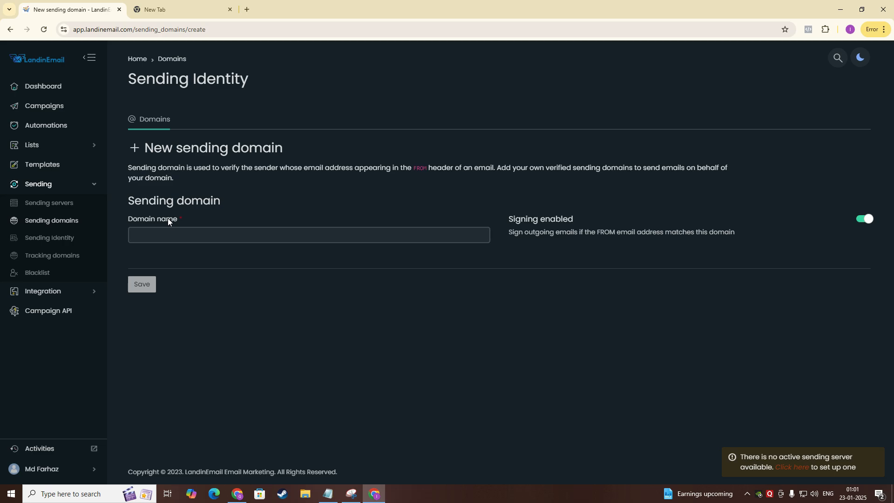
pyautogui.click(136, 235)
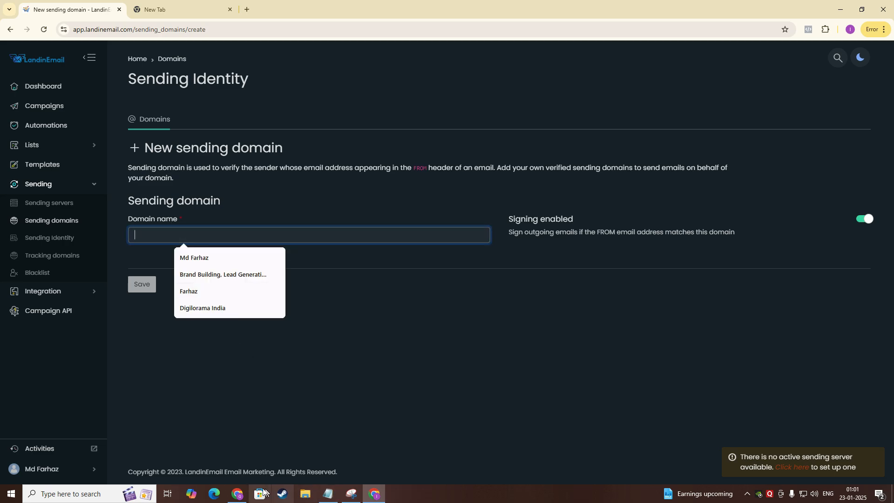
# Switch to Hostinger and copy the domain name noooraaz.com from its domain overview.
pyautogui.click(239, 495)
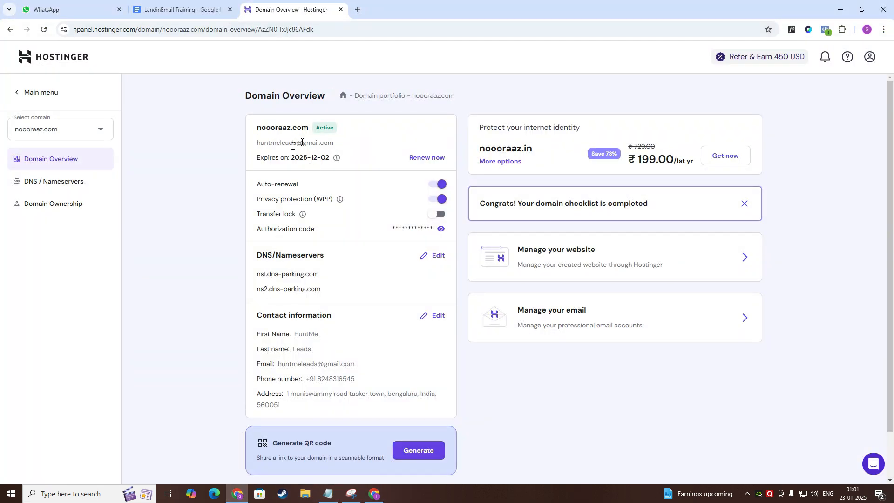
pyautogui.moveTo(259, 132); pyautogui.dragTo(312, 130)
pyautogui.hotkey('ctrl', 'c')
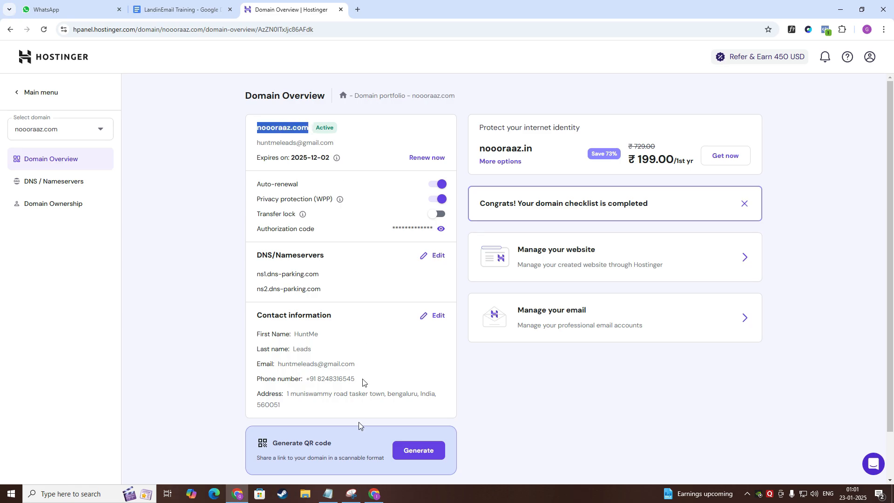
# Paste noooraaz.com as the new sending domain's name in LandinEmail and save it.
pyautogui.click(375, 494)
pyautogui.click(205, 239)
pyautogui.hotkey('ctrl', 'v')
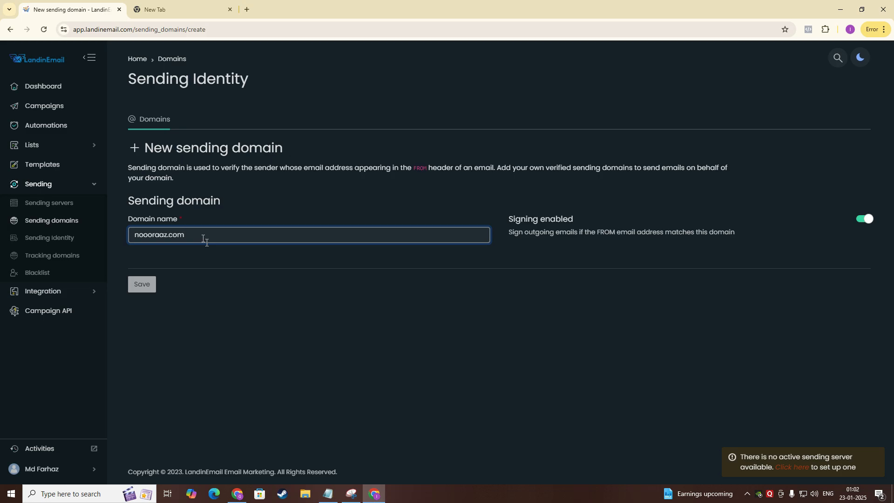
pyautogui.click(146, 289)
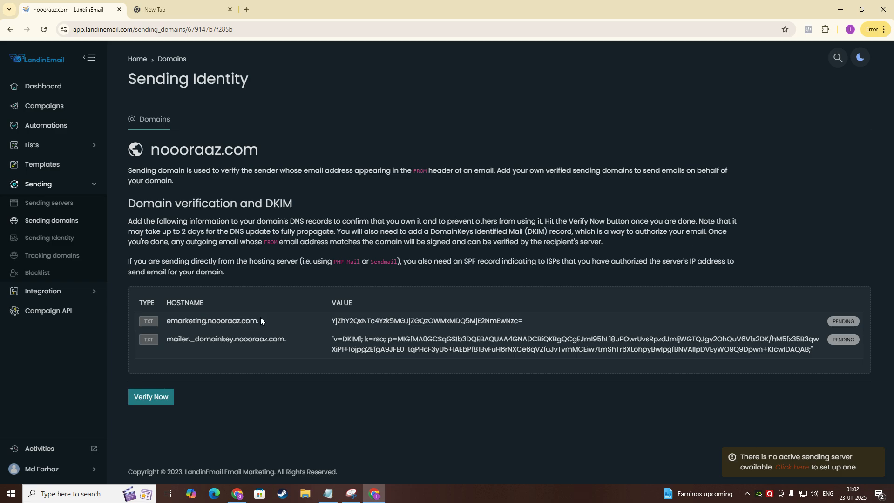
# Open the DNS / Nameservers records page for noooraaz.com in Hostinger.
pyautogui.click(237, 495)
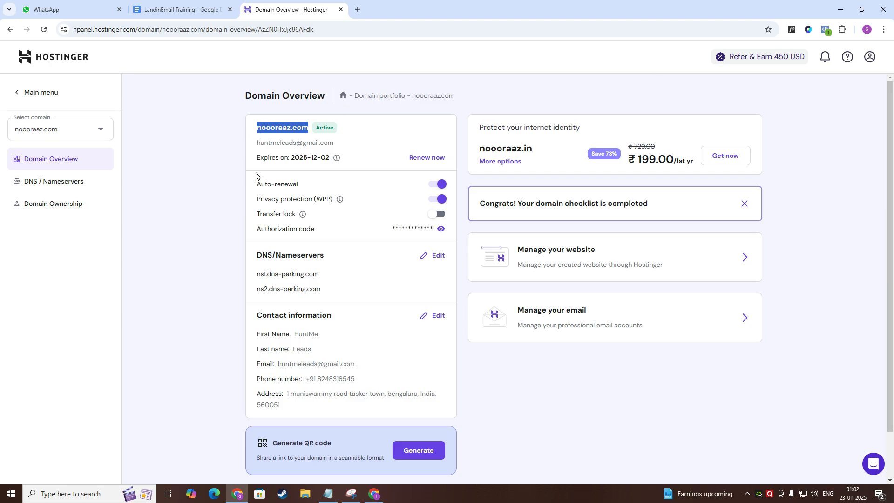
pyautogui.click(88, 187)
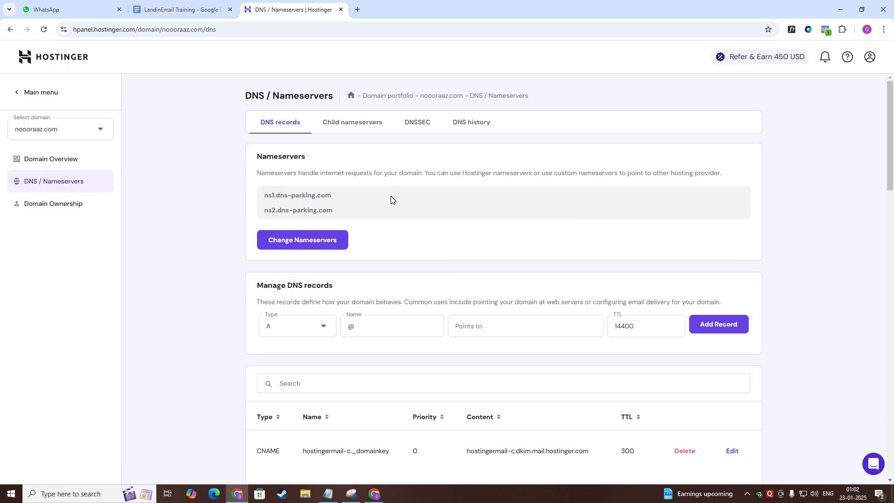
pyautogui.click(376, 494)
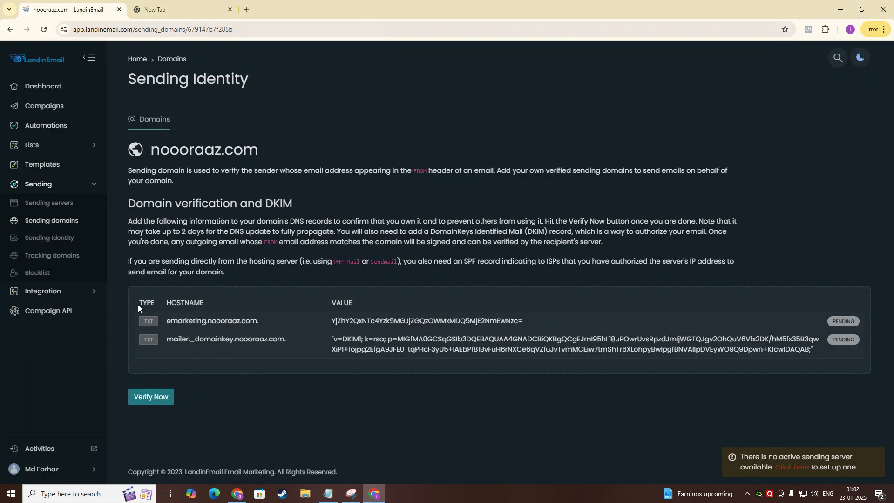
# Set the type of a new DNS record to TXT in Hostinger.
pyautogui.click(231, 493)
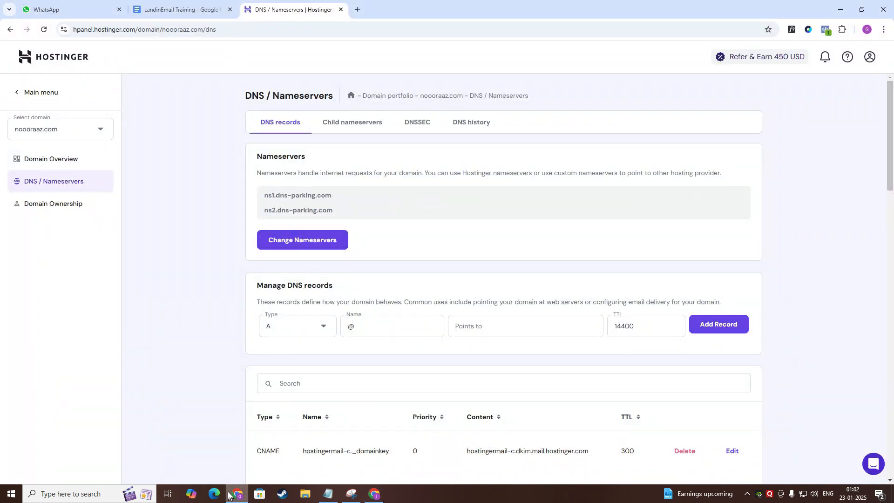
pyautogui.click(281, 327)
pyautogui.scroll(-1, 279, 431)
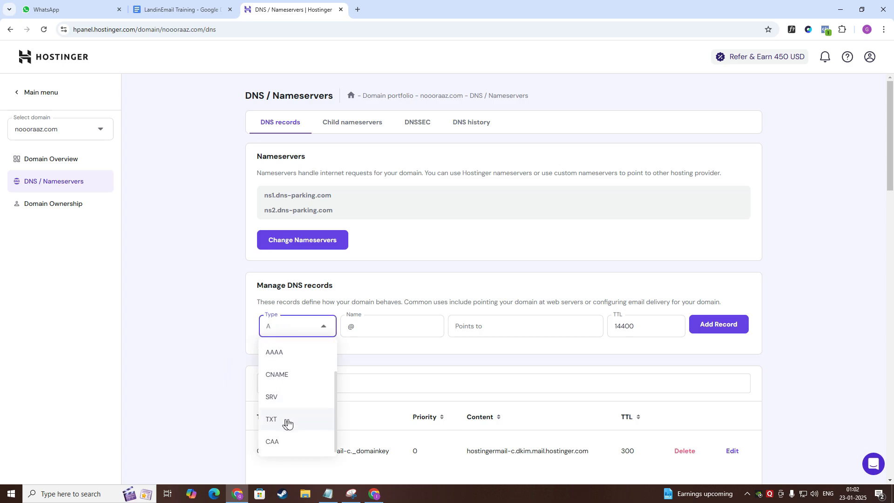
pyautogui.click(287, 420)
# Copy the verification hostname emarketing.noooraaz.com. from LandinEmail and paste it as the record's name.
pyautogui.click(374, 495)
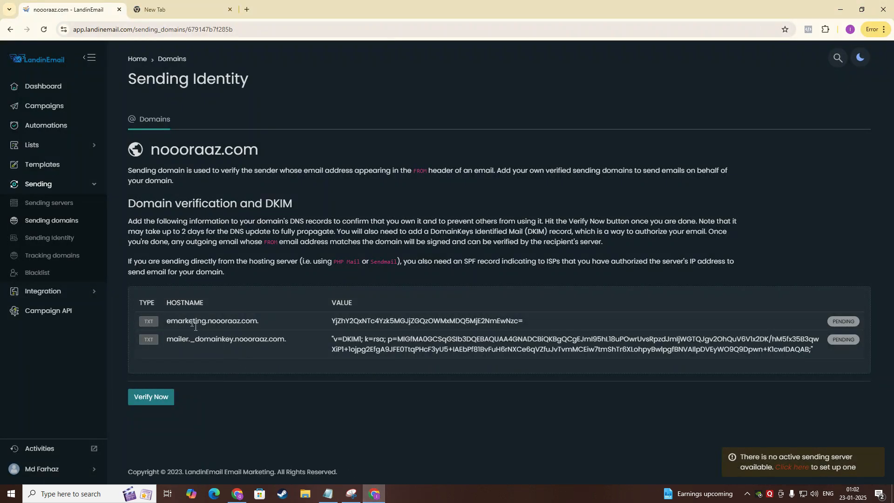
pyautogui.moveTo(167, 322); pyautogui.dragTo(261, 325)
pyautogui.hotkey('ctrl', 'c')
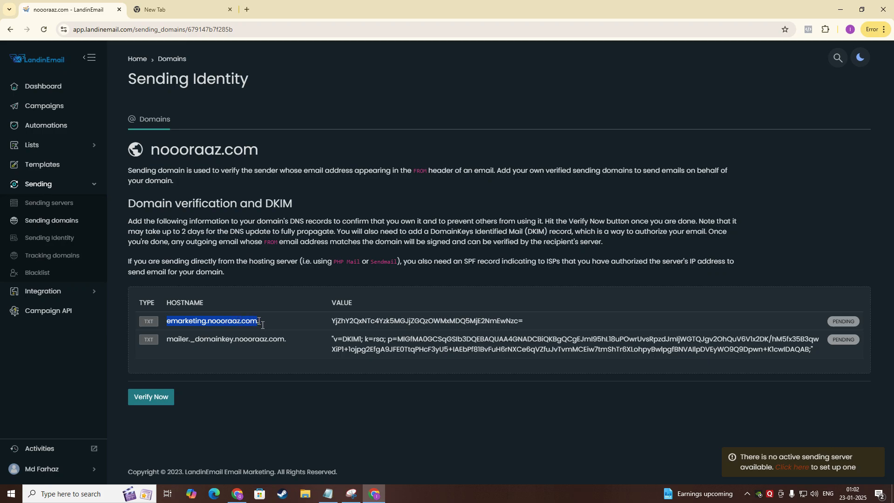
pyautogui.click(237, 495)
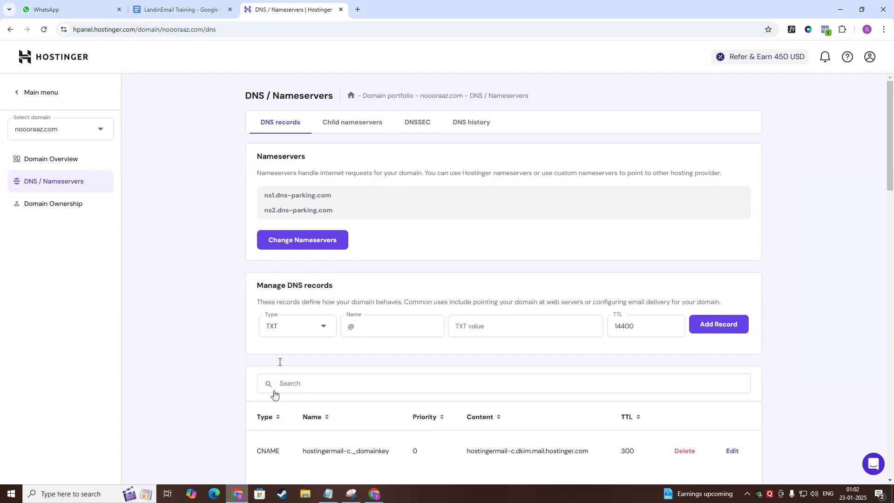
pyautogui.click(358, 328)
pyautogui.hotkey('ctrl', 'v')
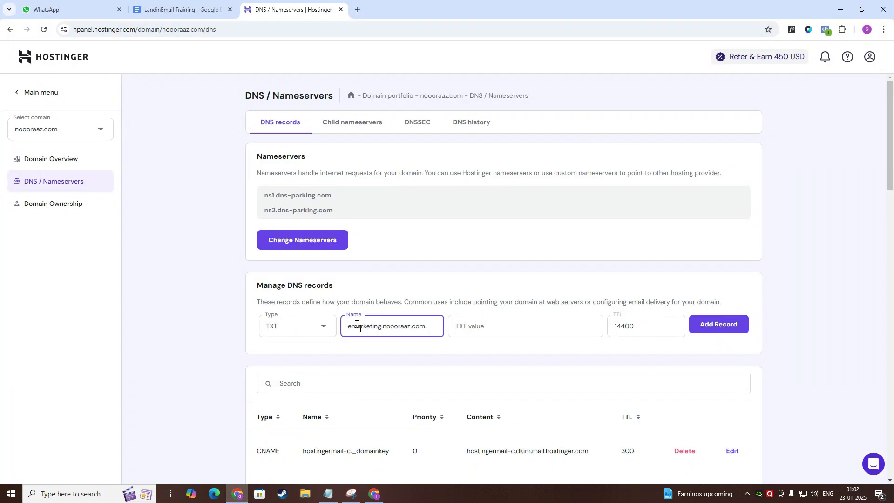
# Copy the domain verification value from LandinEmail, paste it as the TXT value, and add the record.
pyautogui.click(374, 494)
pyautogui.tripleClick(375, 325)
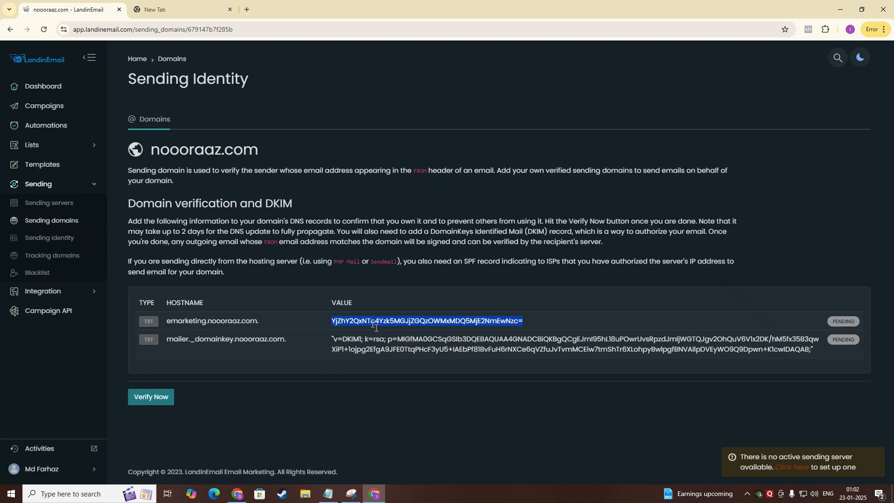
pyautogui.click(237, 495)
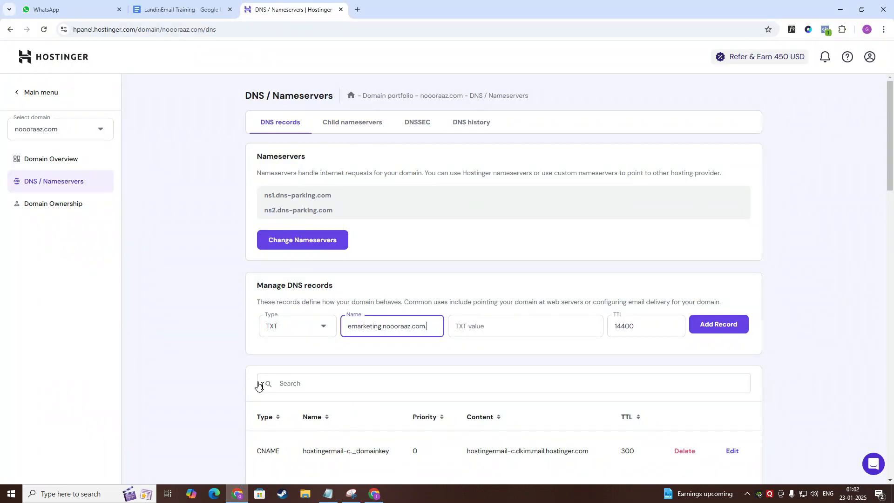
pyautogui.click(479, 325)
pyautogui.hotkey('ctrl', 'v')
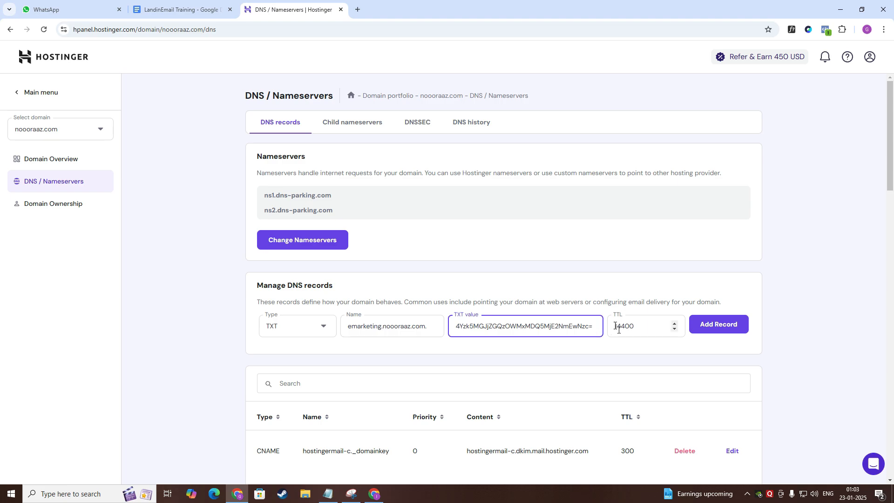
pyautogui.click(710, 331)
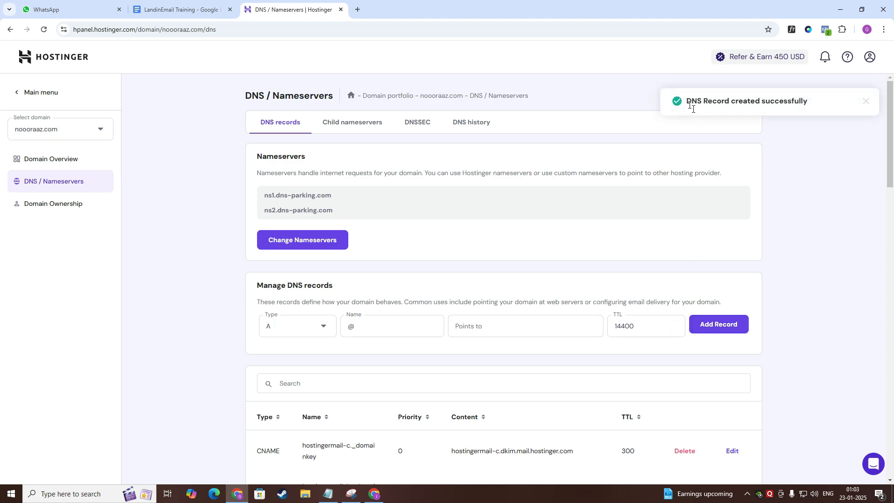
# Copy the DKIM hostname mailer._domainkey.noooraaz.com. from the LandinEmail verification table.
pyautogui.click(375, 494)
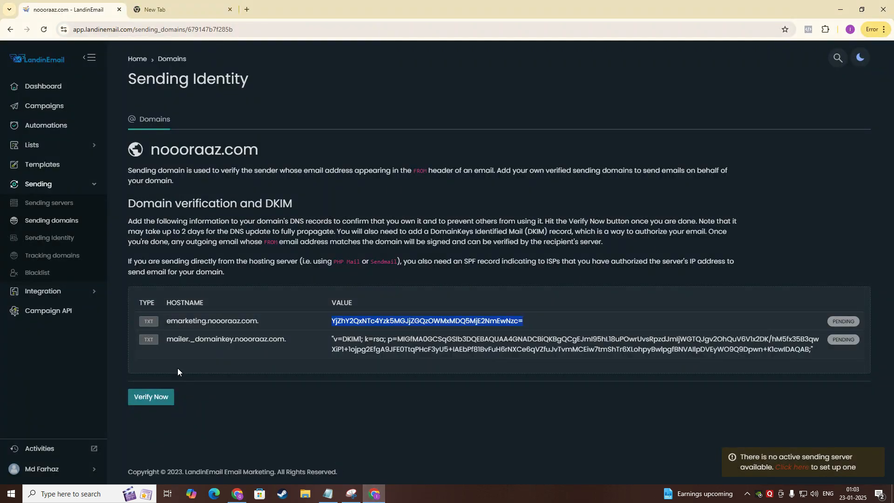
pyautogui.tripleClick(175, 345)
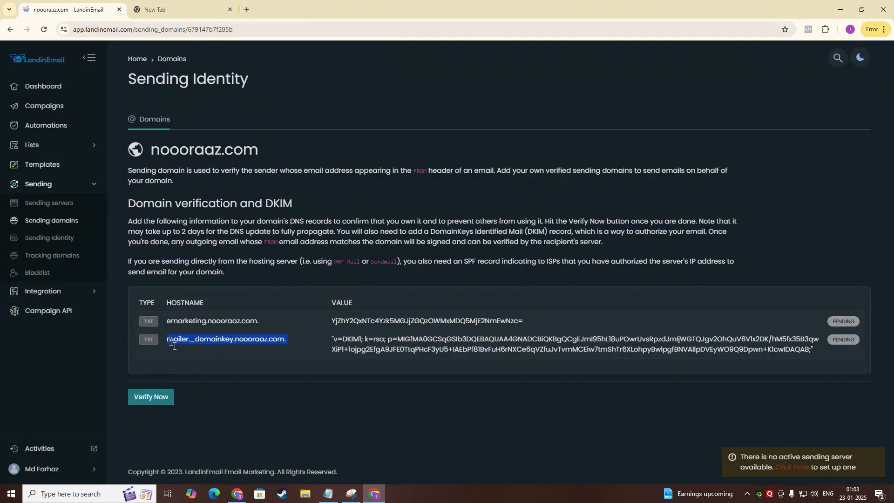
pyautogui.click(238, 494)
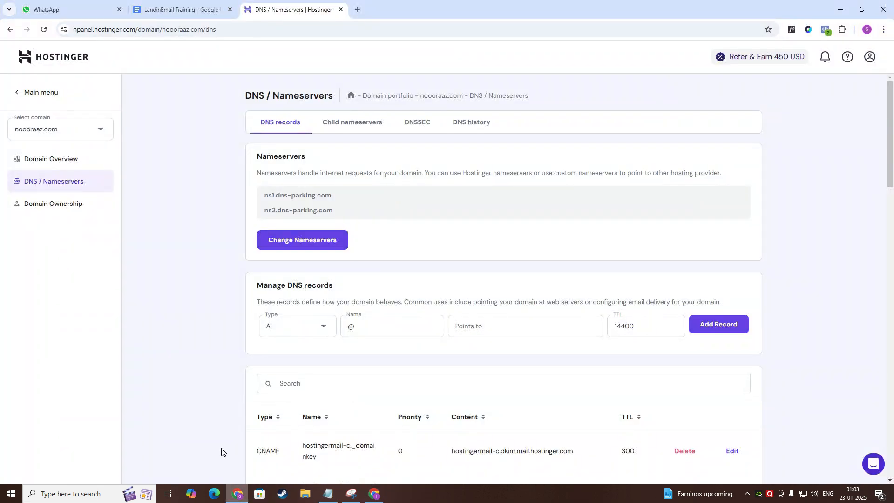
# Create another TXT record in Hostinger and paste the DKIM hostname as its name.
pyautogui.click(273, 328)
pyautogui.scroll(-1, 295, 424)
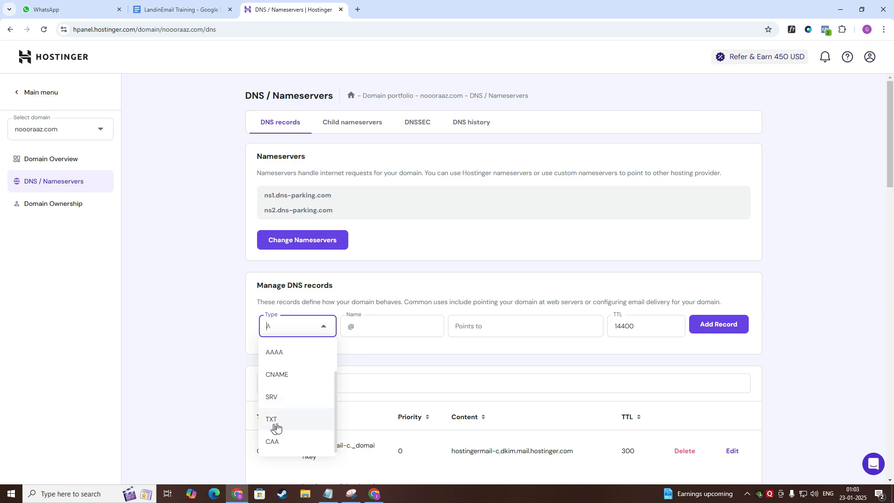
pyautogui.click(274, 421)
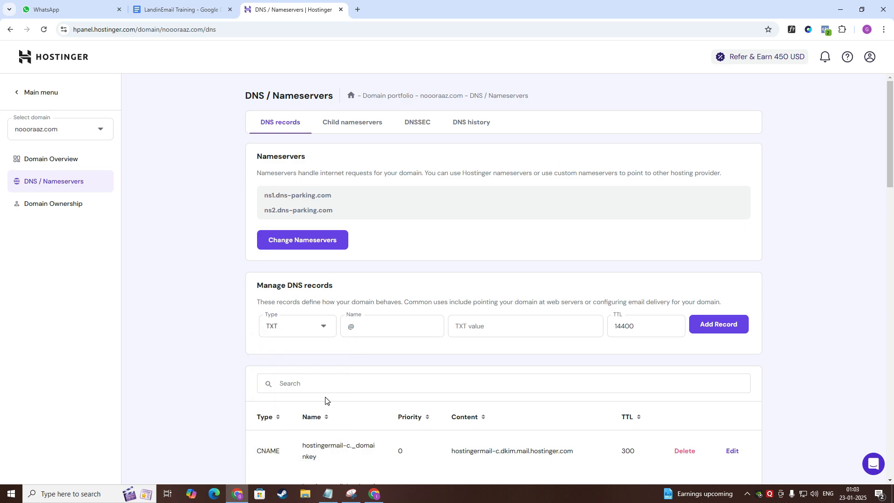
pyautogui.doubleClick(381, 335)
pyautogui.hotkey('ctrl', 'v')
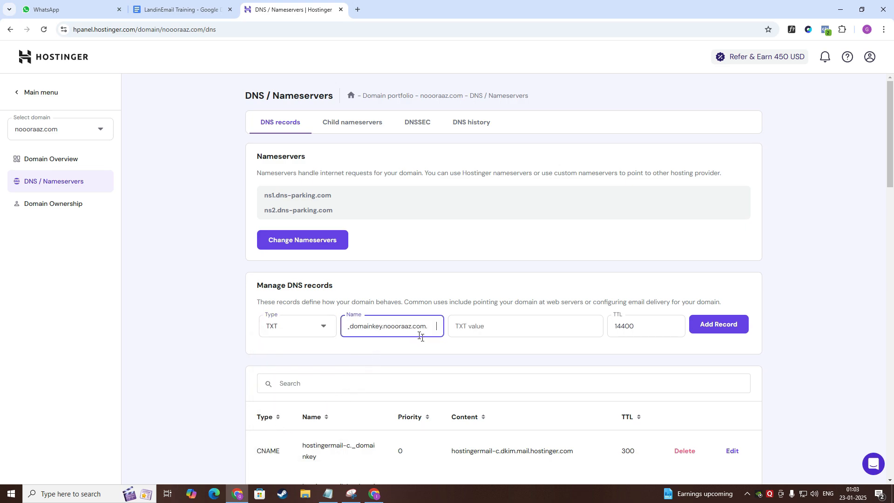
pyautogui.press('BackSpace')
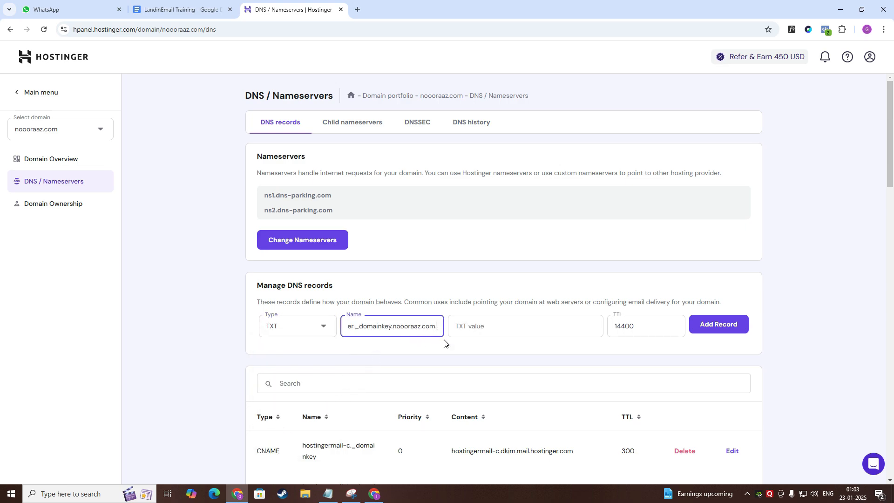
# Copy the DKIM value from LandinEmail, paste it as the TXT value, and add the record.
pyautogui.click(375, 495)
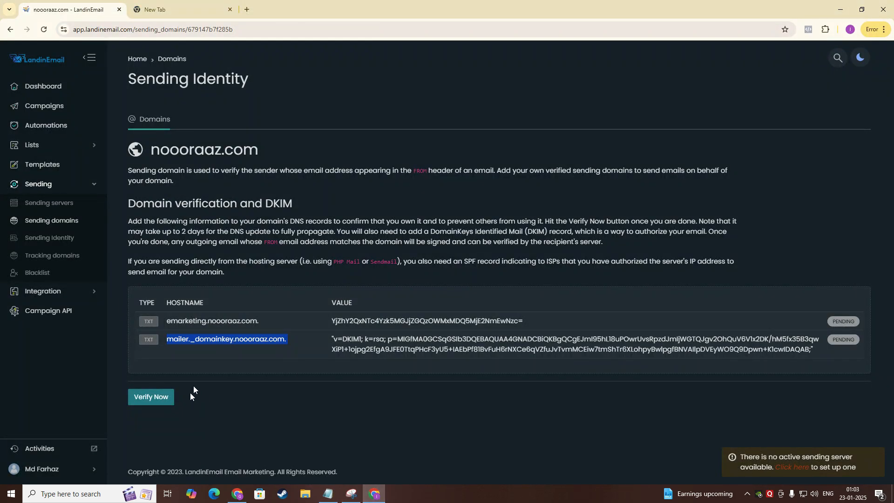
pyautogui.tripleClick(407, 349)
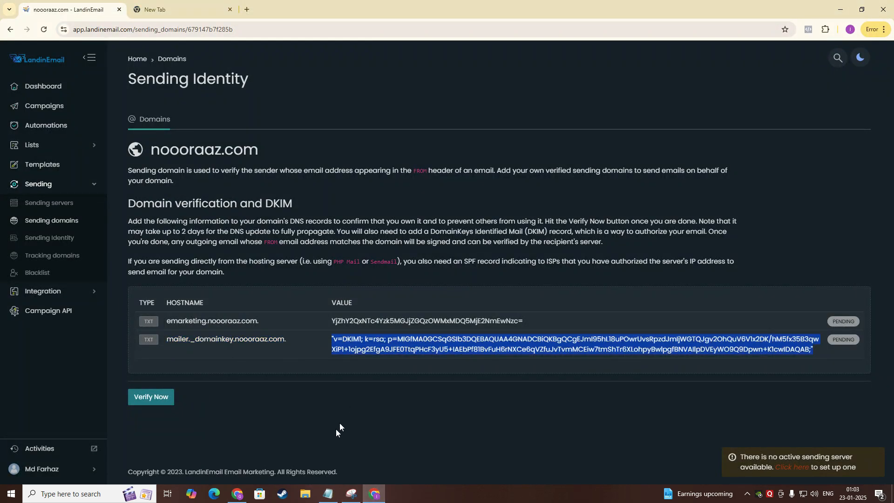
pyautogui.click(237, 494)
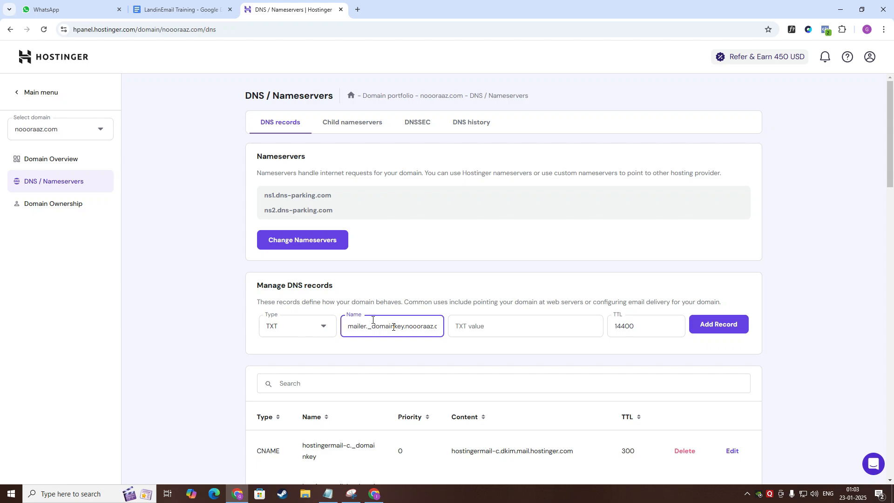
pyautogui.click(472, 331)
pyautogui.hotkey('ctrl', 'v')
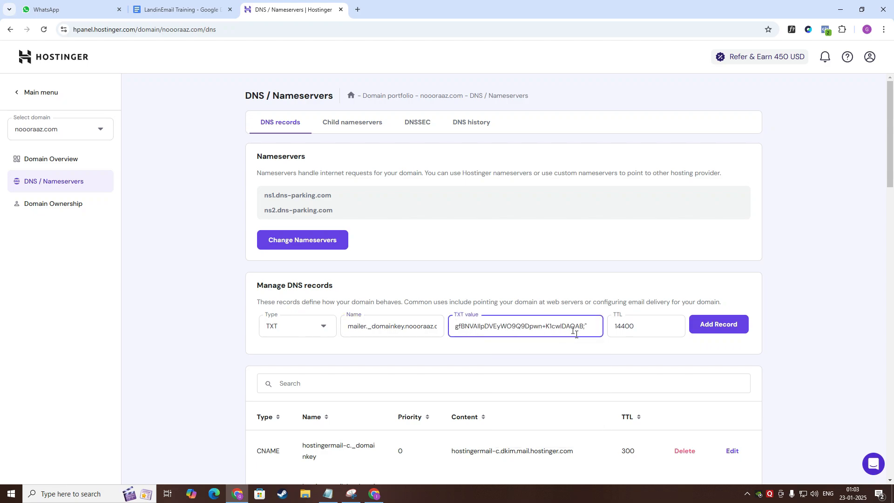
pyautogui.press('BackSpace')
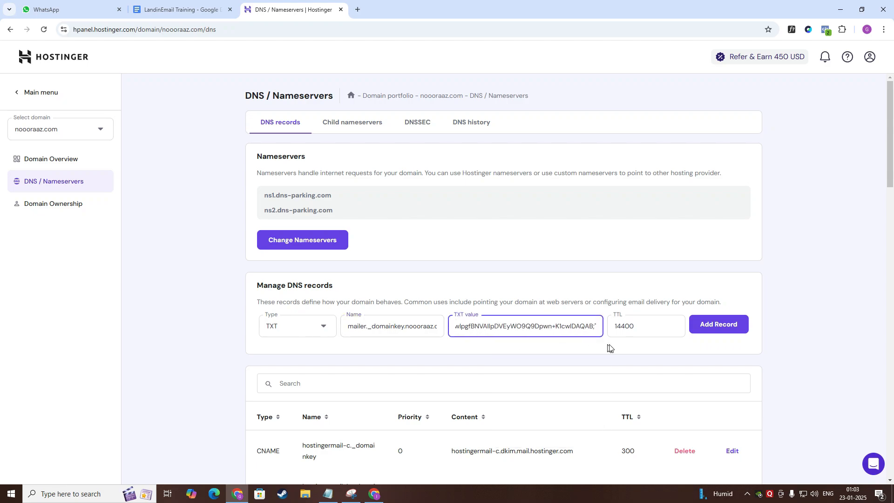
pyautogui.click(720, 335)
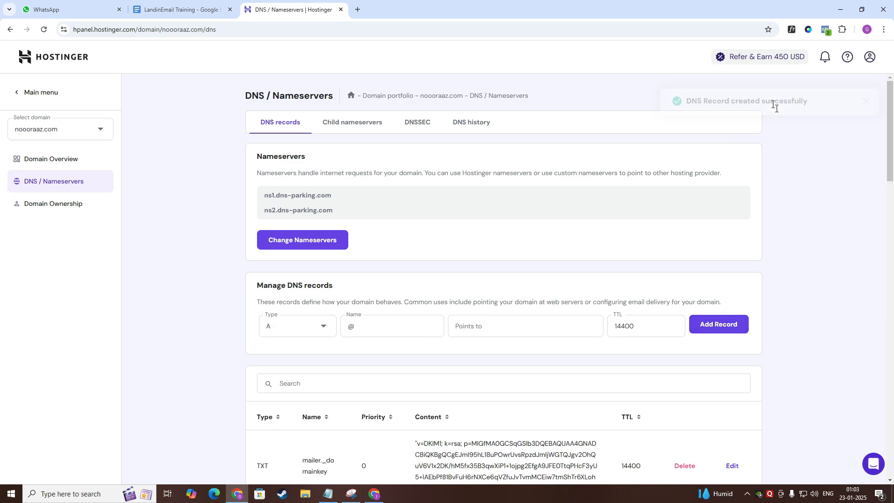
# Reload the Hostinger DNS page and run domain verification for noooraaz.com in LandinEmail.
pyautogui.click(44, 30)
pyautogui.click(373, 493)
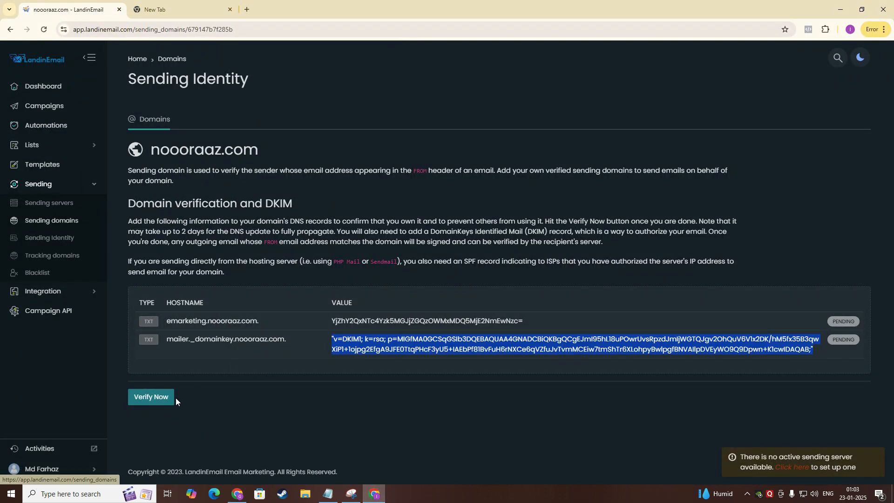
pyautogui.click(161, 395)
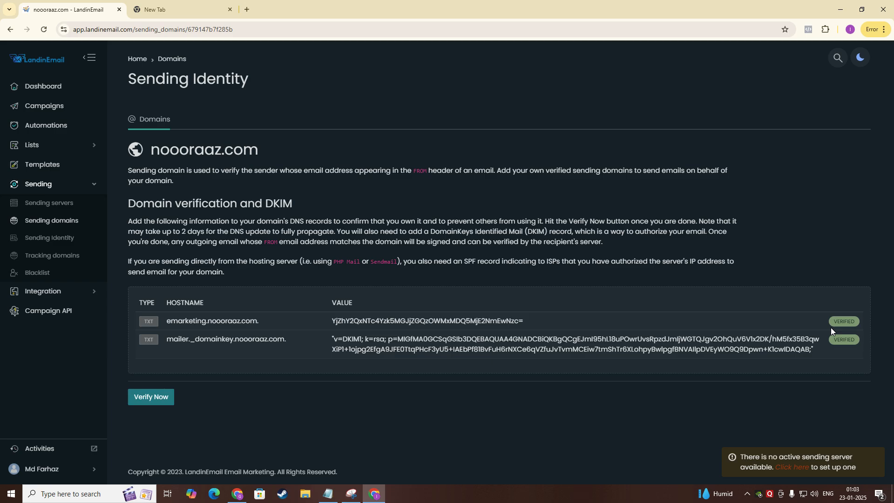
# Return to the sending domains list and review noooraaz.com's domain and DKIM verification status.
pyautogui.doubleClick(185, 234)
pyautogui.click(62, 223)
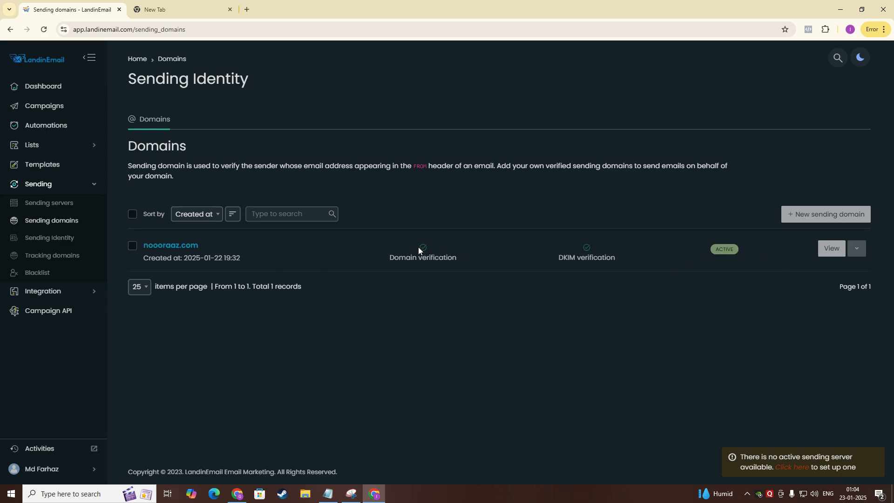
pyautogui.moveTo(418, 247); pyautogui.dragTo(674, 269)
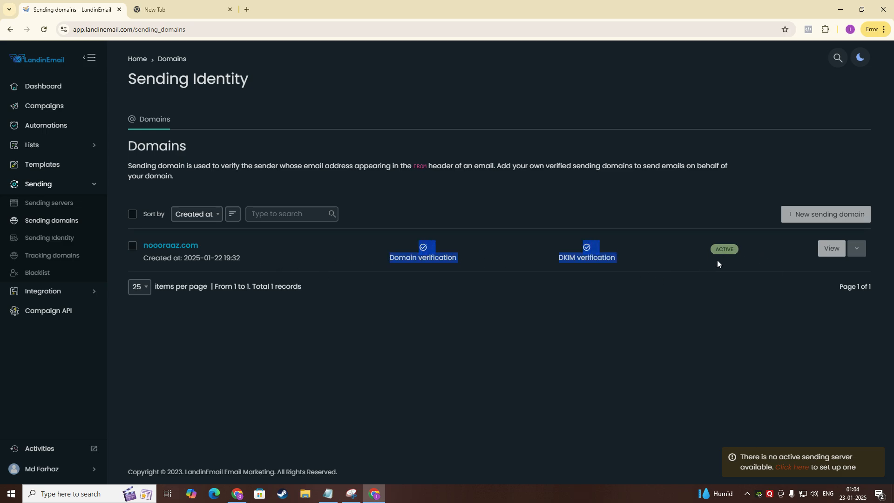